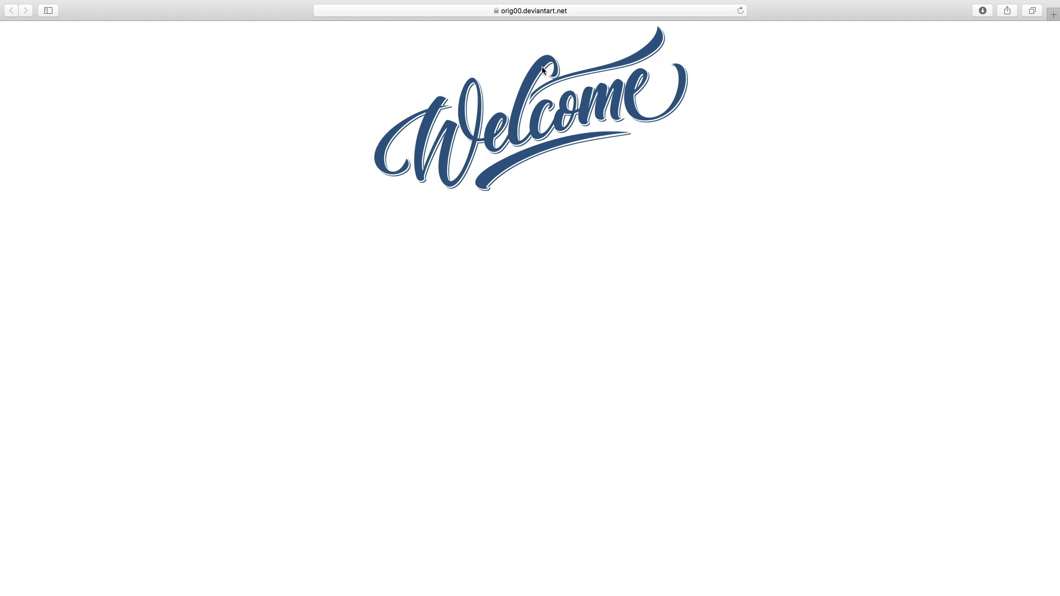
Load tickets.citybasehub.com in Safari from the address bar's autocompletion.
{"action": "left_click", "coordinate": [563, 23]}
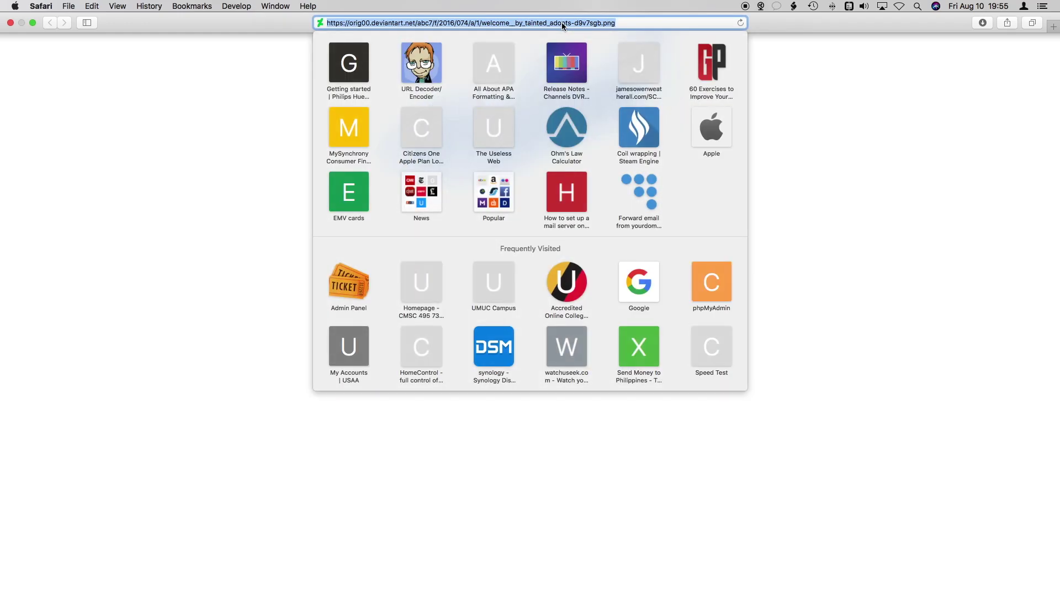
{"action": "type", "text": "tickets.ci"}
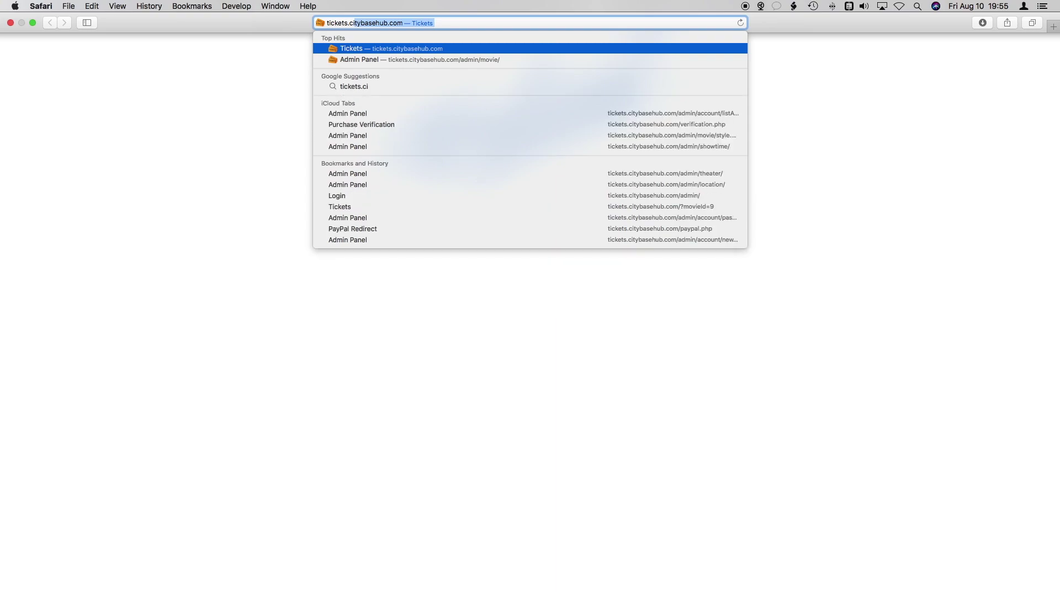
{"action": "key", "text": "Return"}
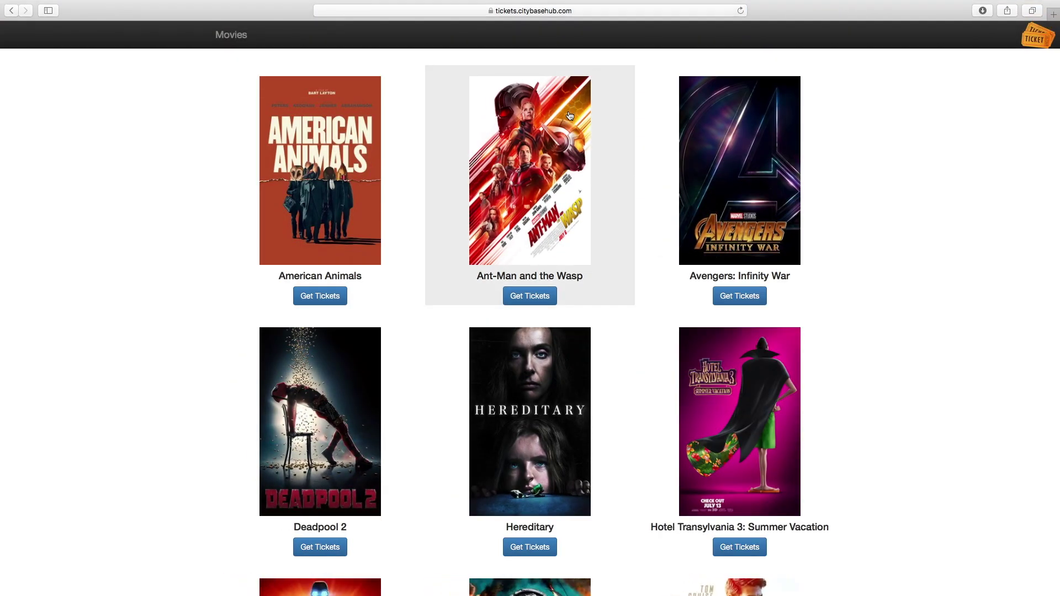
{"action": "scroll", "coordinate": [570, 115], "scroll_direction": "down", "scroll_amount": 10}
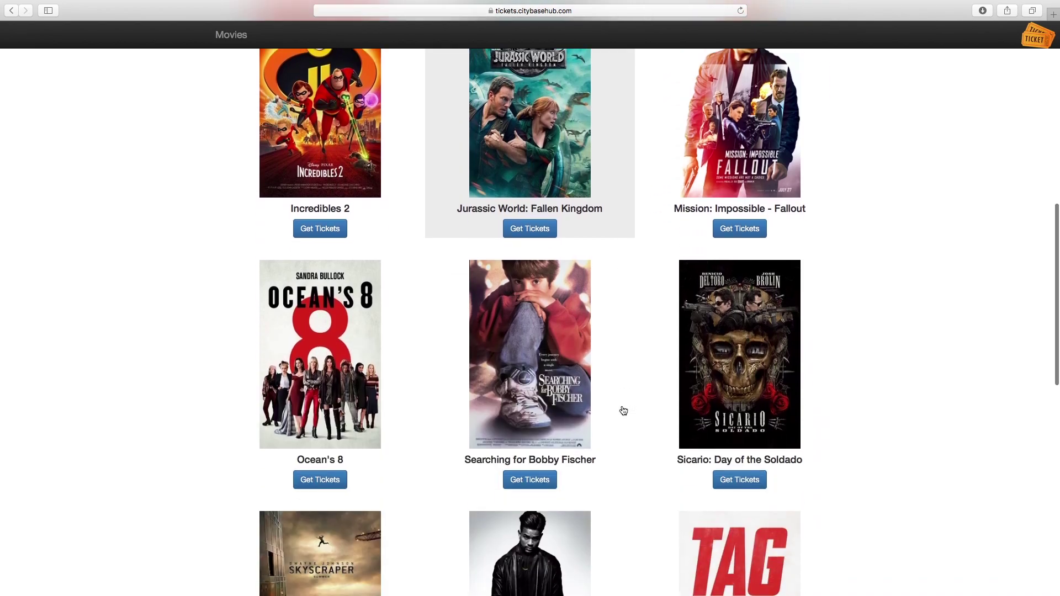
{"action": "scroll", "coordinate": [624, 411], "scroll_direction": "down", "scroll_amount": 4}
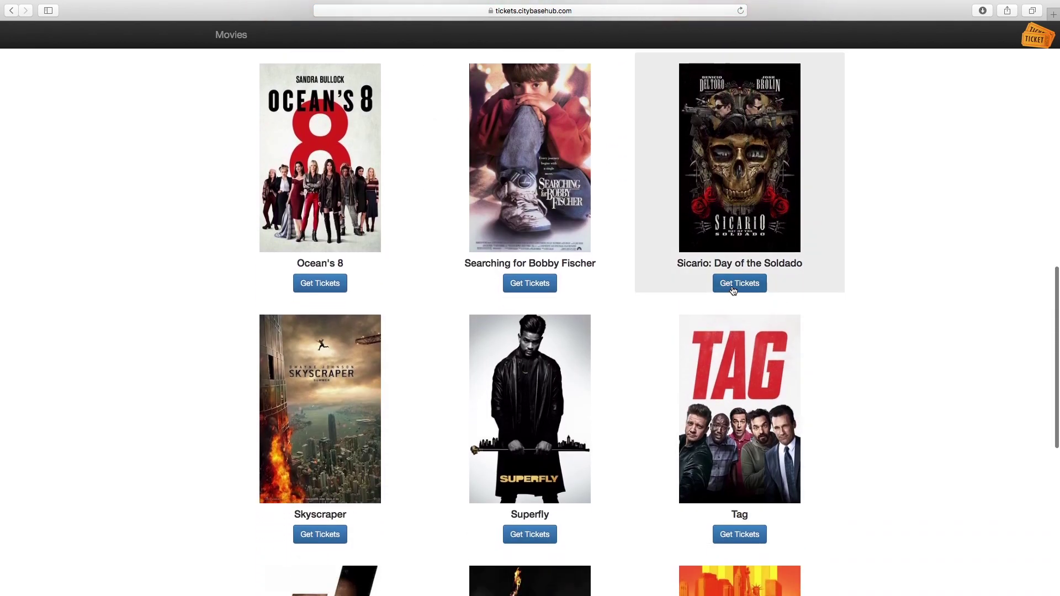
{"action": "scroll", "coordinate": [886, 267], "scroll_direction": "up", "scroll_amount": 15}
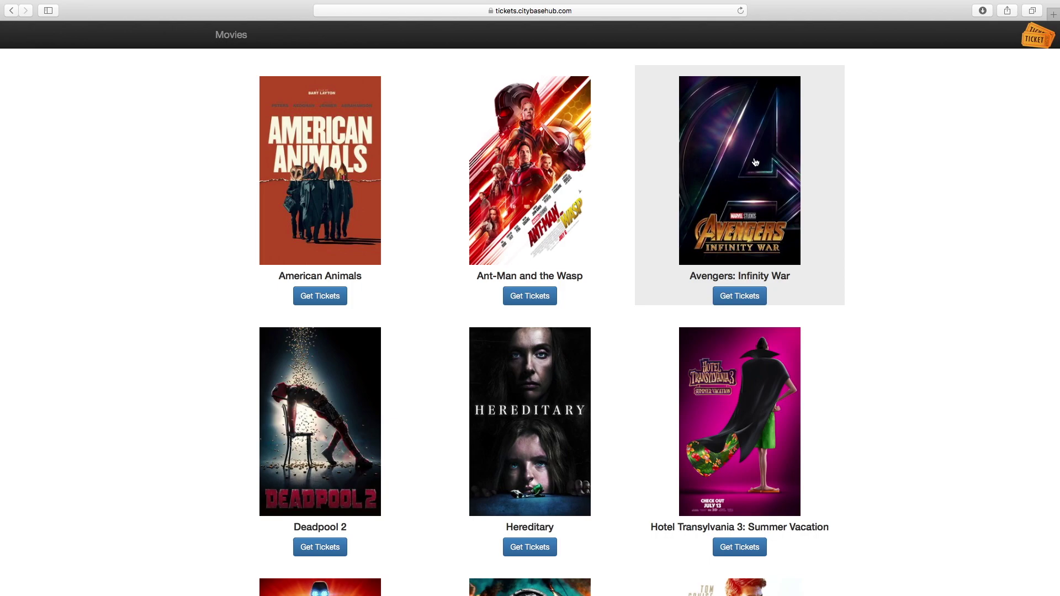
{"action": "left_click", "coordinate": [545, 188]}
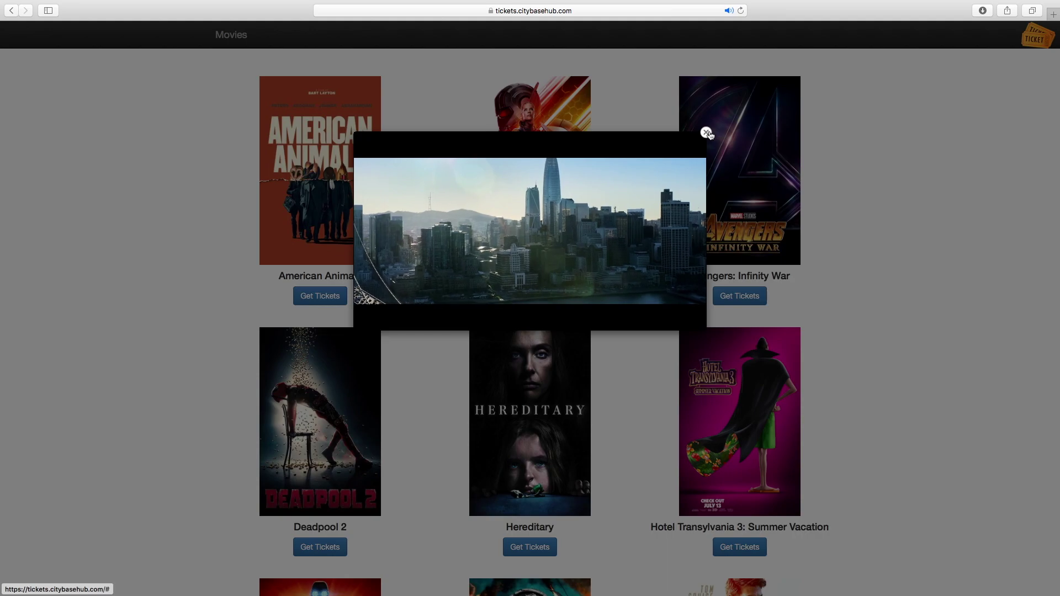
Close the Ant-Man and the Wasp trailer and open that movie's showtimes page.
{"action": "left_click", "coordinate": [890, 160]}
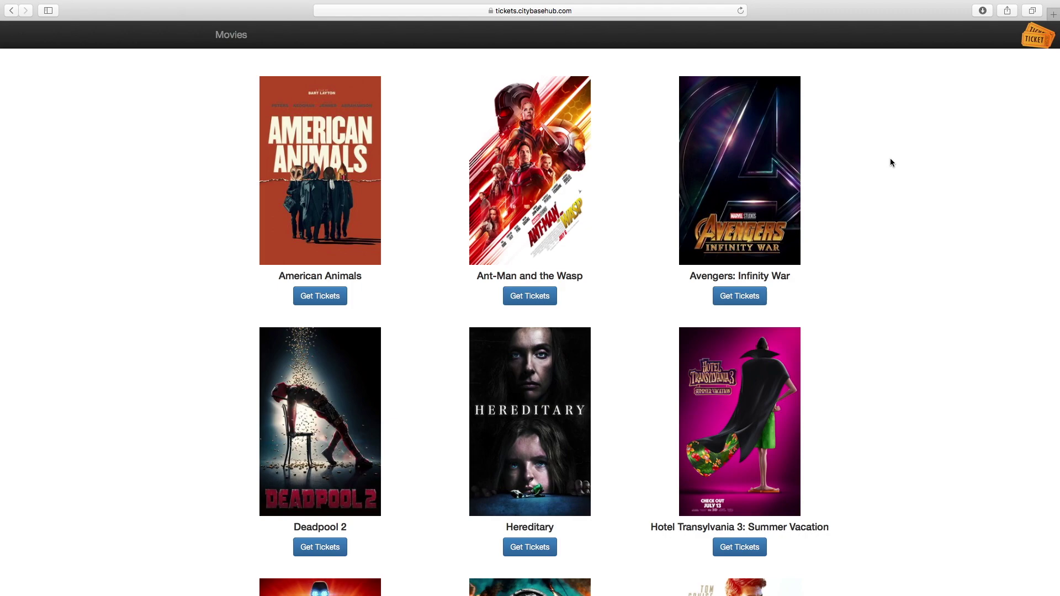
{"action": "left_click", "coordinate": [521, 298]}
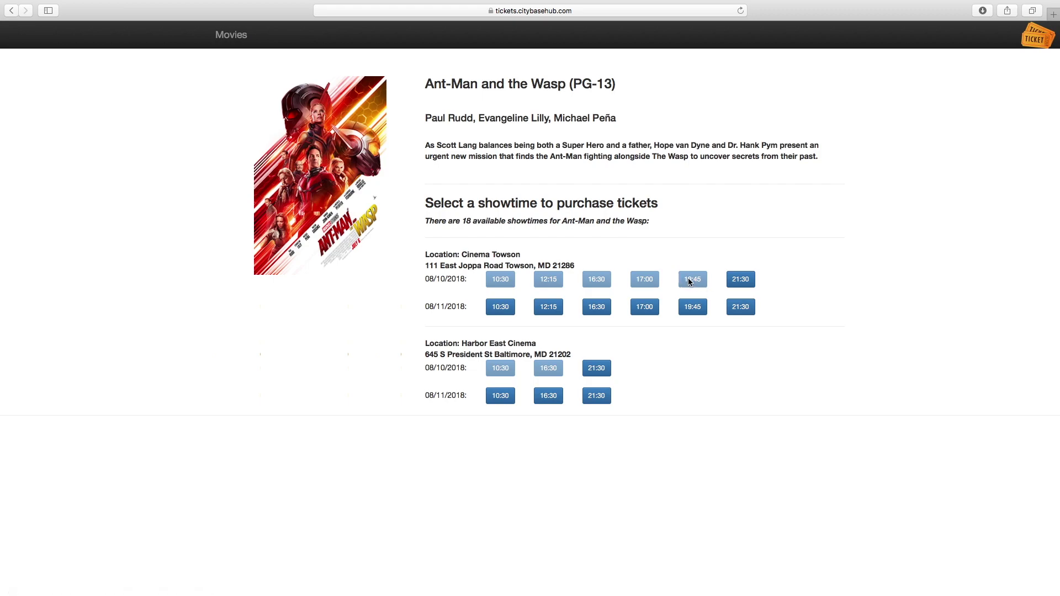
Pick the 08/10/2018 21:30 showing at Cinema Towson.
{"action": "left_click", "coordinate": [741, 280]}
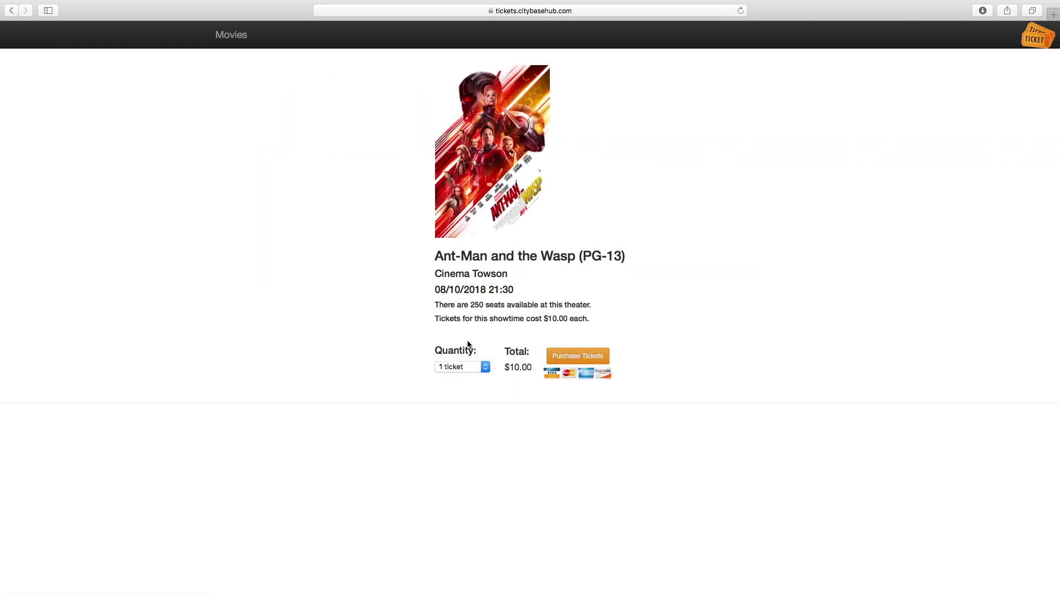
Set the quantity to 4 tickets ($40.00) and purchase them.
{"action": "left_click", "coordinate": [486, 366]}
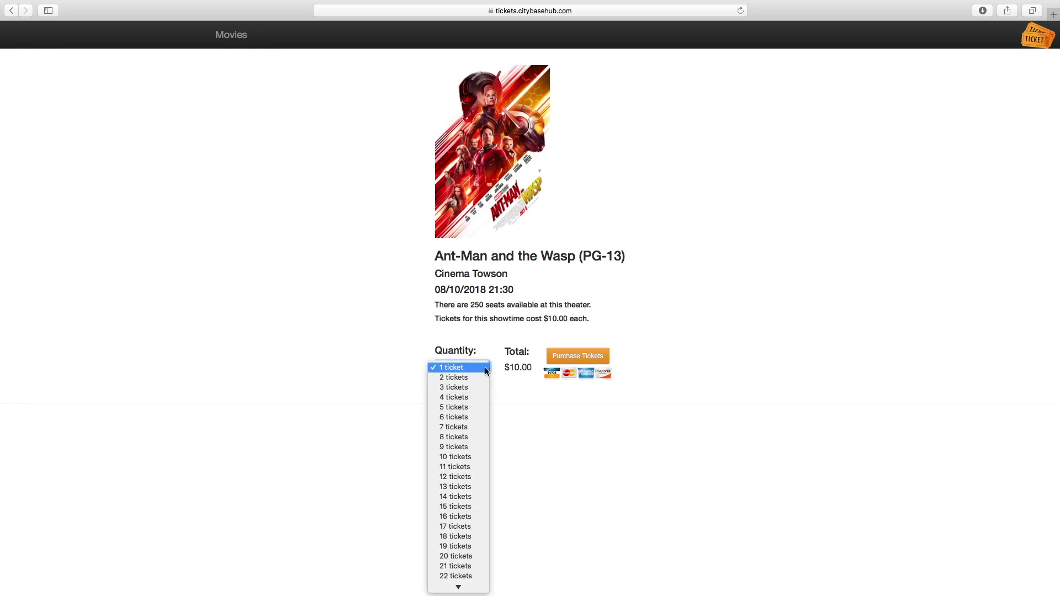
{"action": "left_click", "coordinate": [479, 397]}
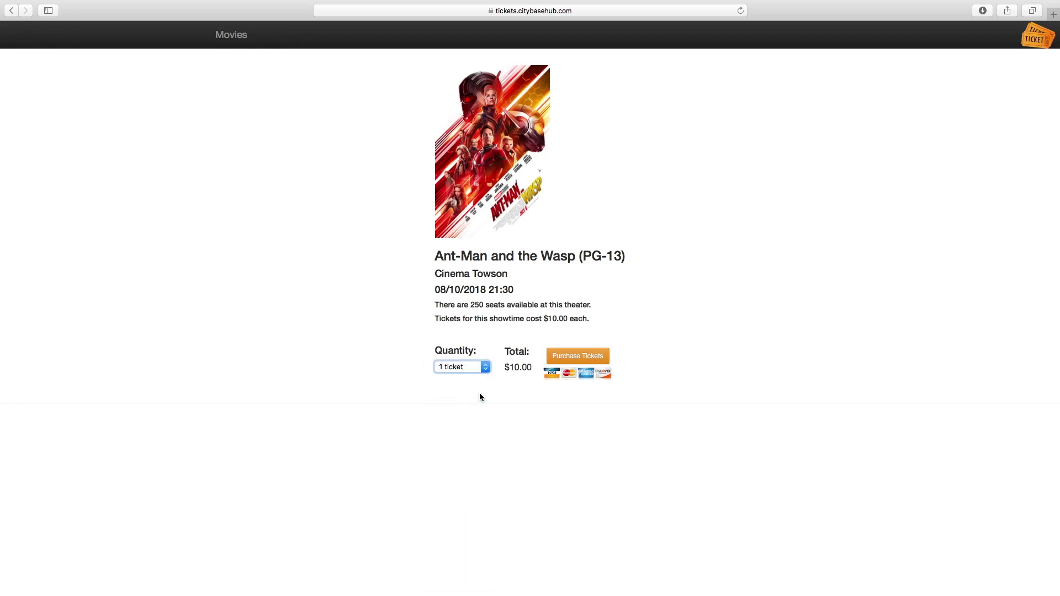
{"action": "left_click", "coordinate": [567, 358]}
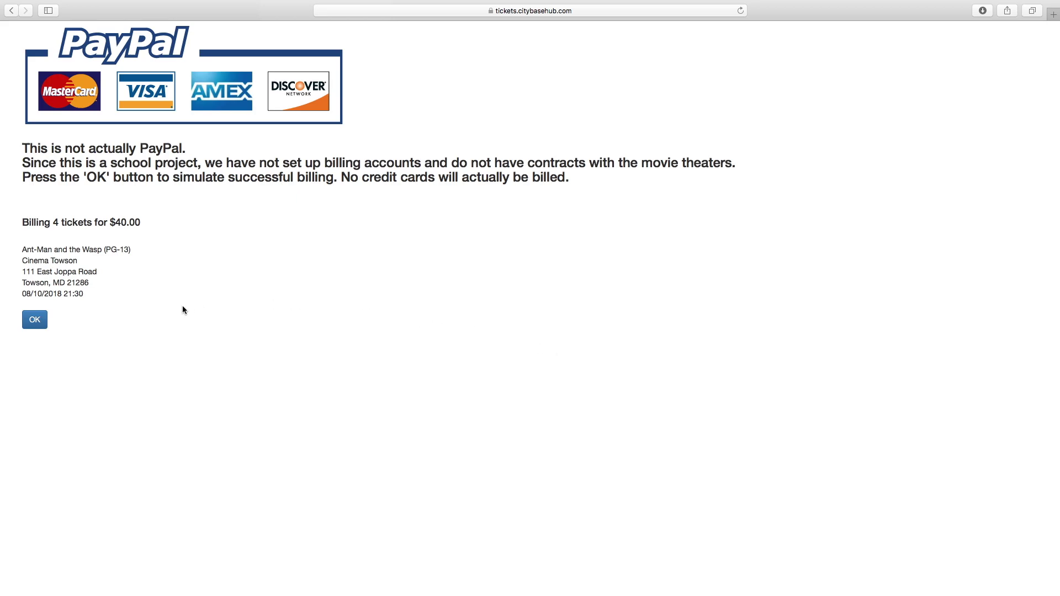
Confirm the simulated billing and submit the buyer's e-mail address for the receipt.
{"action": "left_click", "coordinate": [43, 321]}
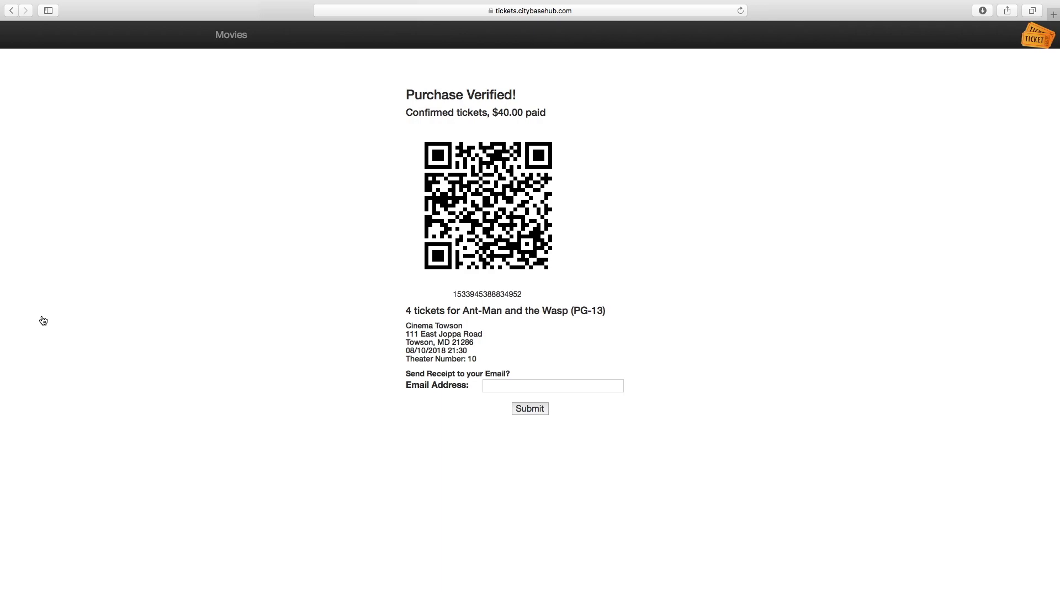
{"action": "left_click", "coordinate": [536, 385]}
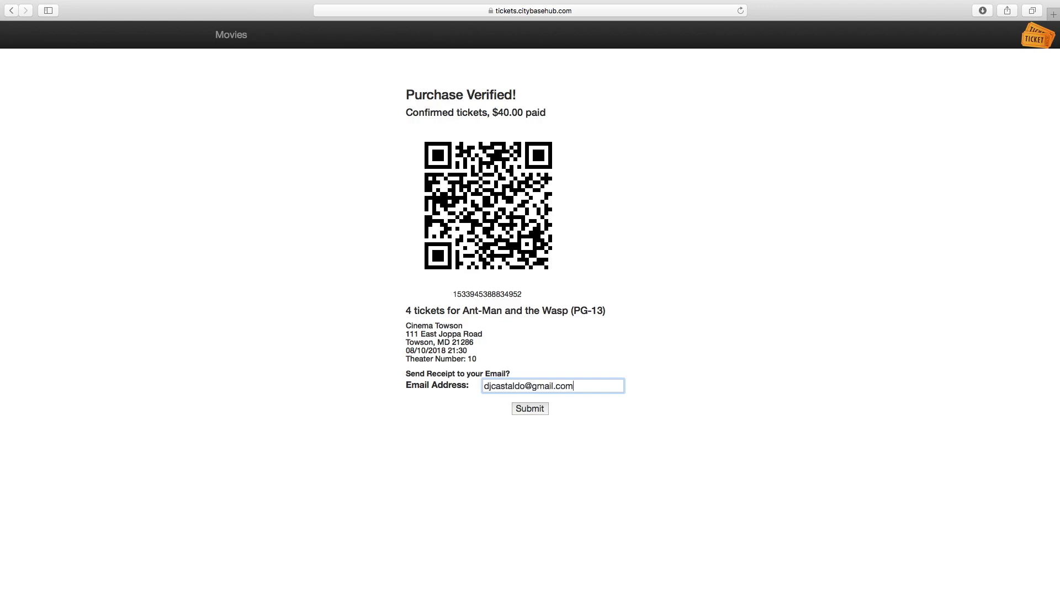
{"action": "key", "text": "Return"}
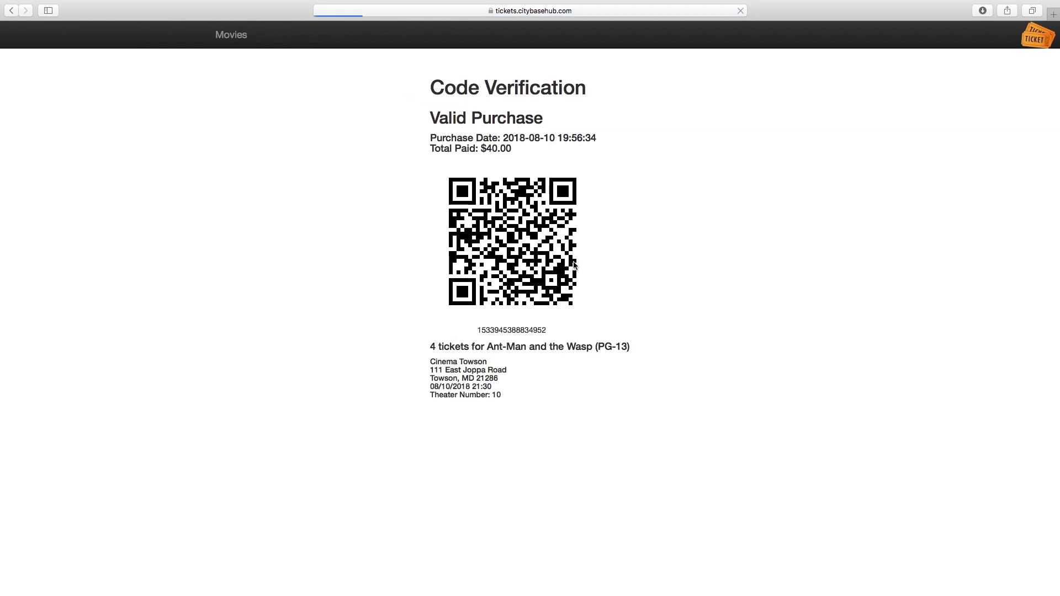
In Mail, open the 'Your Tickets!' email and follow its admission code link.
{"action": "key", "text": "ctrl+Left"}
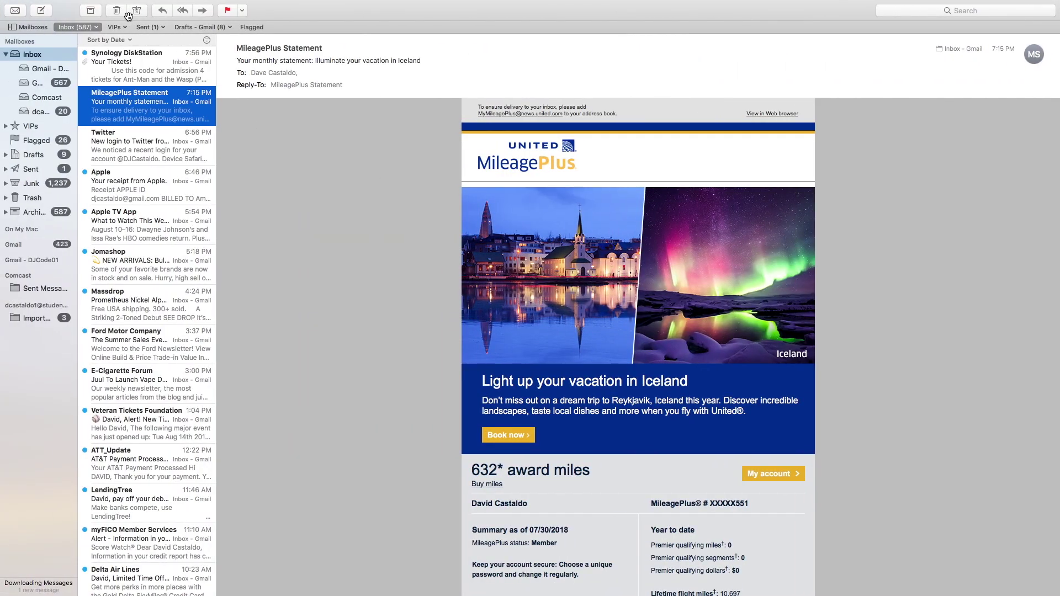
{"action": "left_click", "coordinate": [131, 67]}
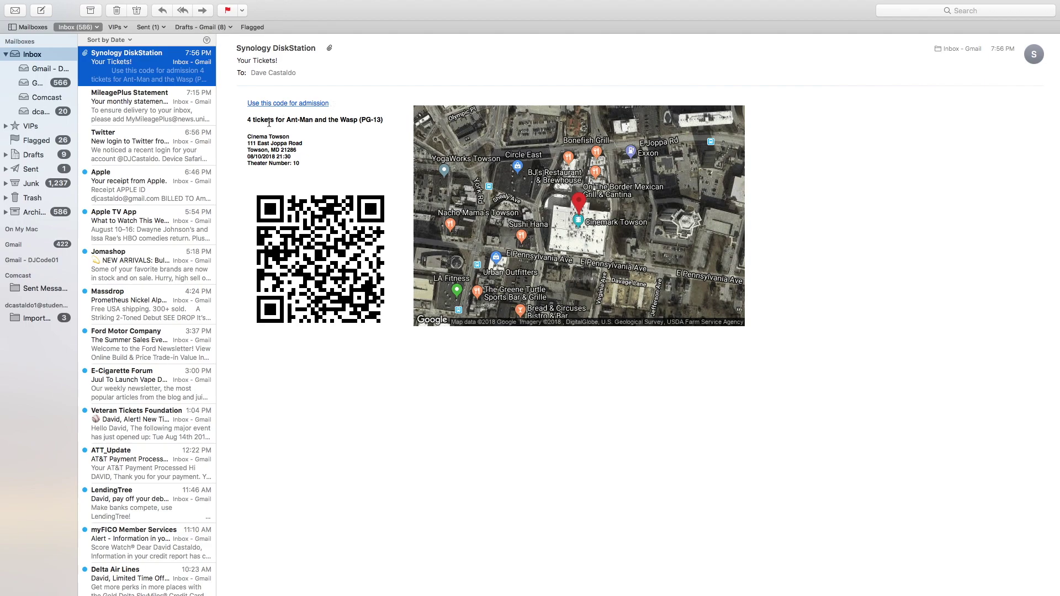
{"action": "left_click", "coordinate": [304, 105]}
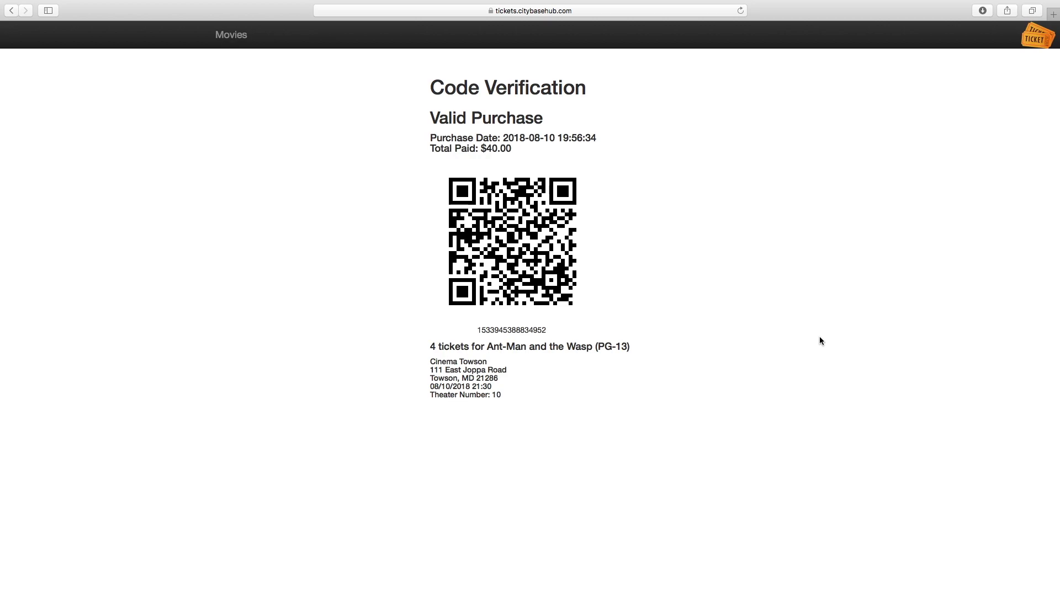
Replace the page path after .com/ with admin to reach the Admin Sign In page.
{"action": "mouse_move", "coordinate": [640, 1]}
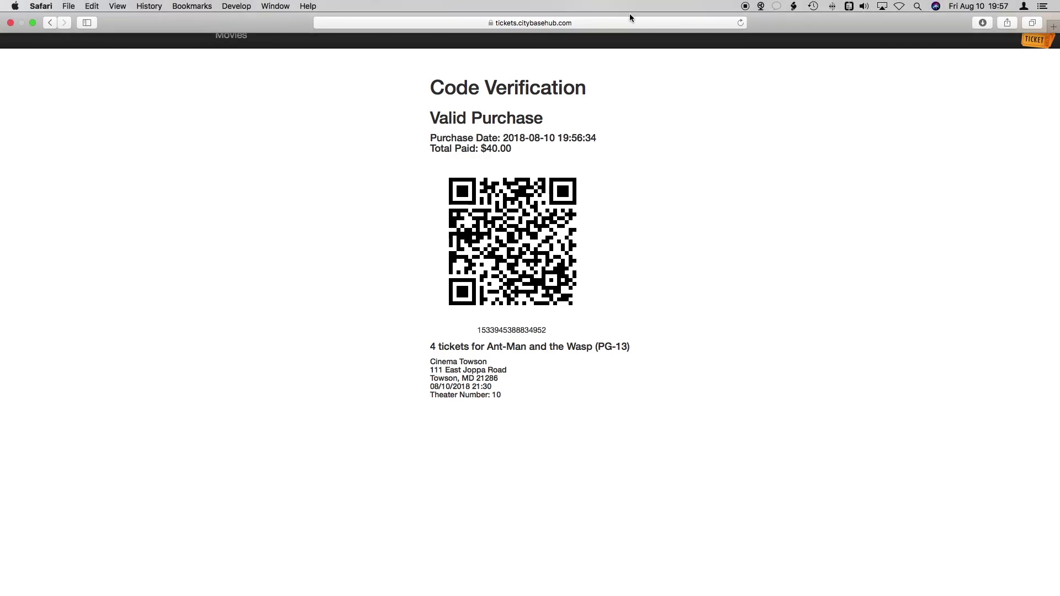
{"action": "left_click", "coordinate": [623, 22]}
{"action": "left_click", "coordinate": [619, 22]}
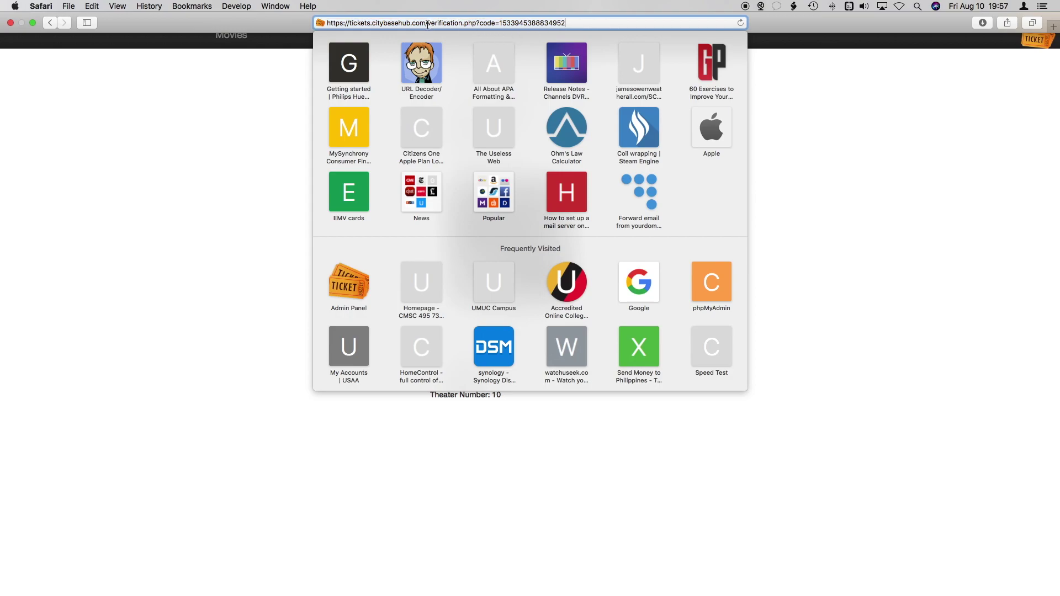
{"action": "left_click_drag", "start_coordinate": [429, 23], "coordinate": [589, 21]}
{"action": "type", "text": "admi"}
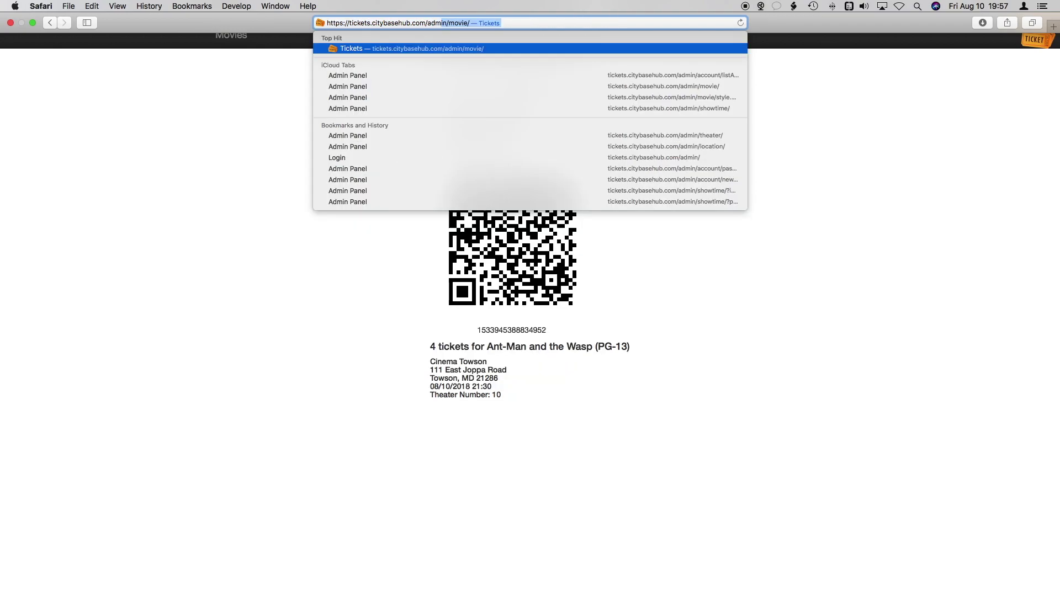
{"action": "key", "text": "Return"}
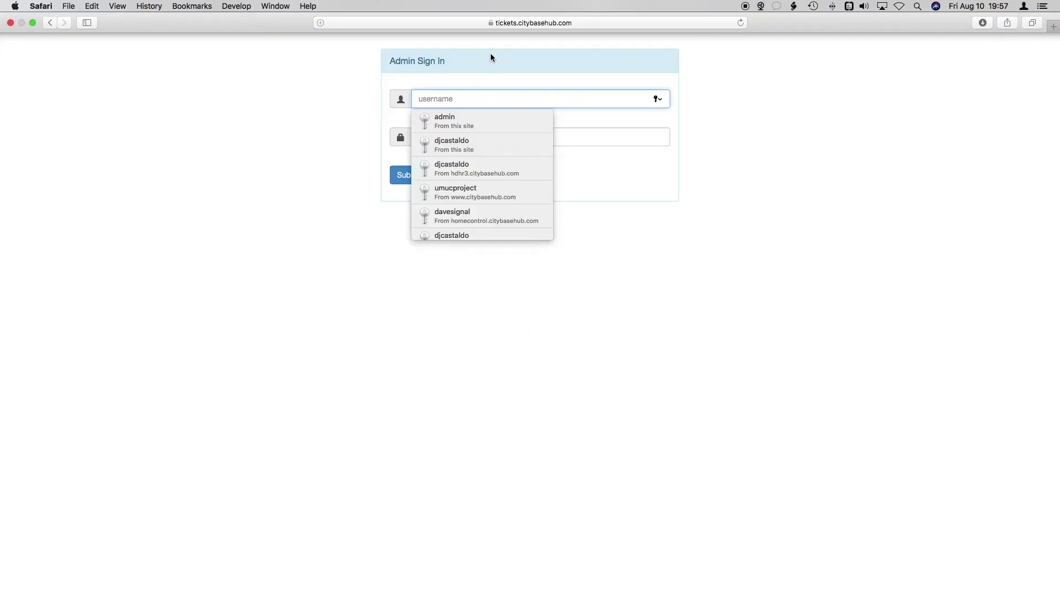
Sign in with the saved admin login and mark the 4-ticket code as used for admission.
{"action": "left_click", "coordinate": [451, 113]}
{"action": "left_click", "coordinate": [419, 176]}
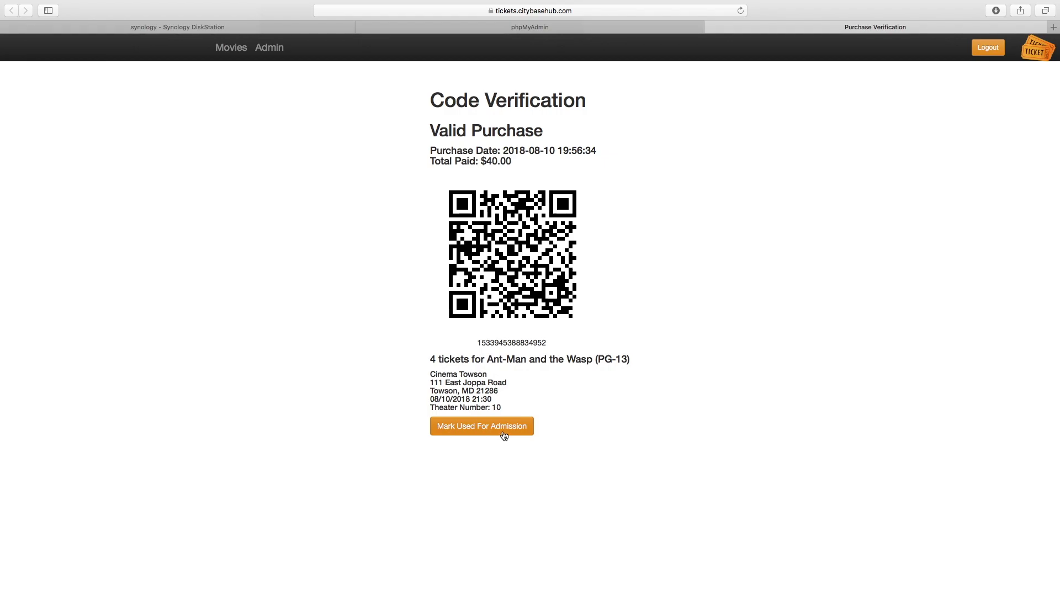
{"action": "left_click", "coordinate": [505, 436]}
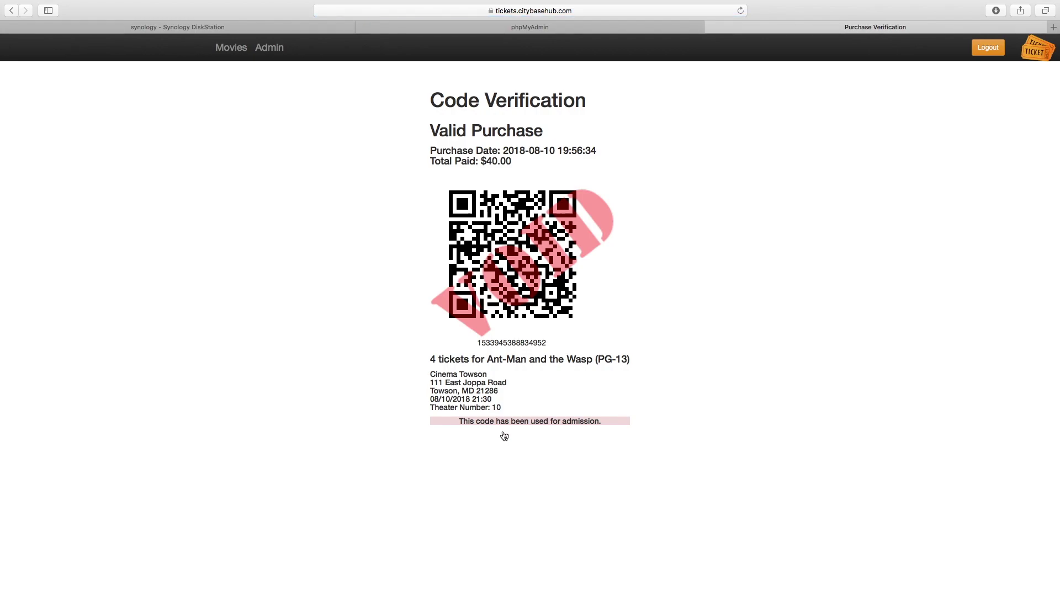
Close the Purchase Verification page and open the Admin Panel listing 19 movies.
{"action": "left_click", "coordinate": [713, 29]}
{"action": "key", "text": "super+Tab"}
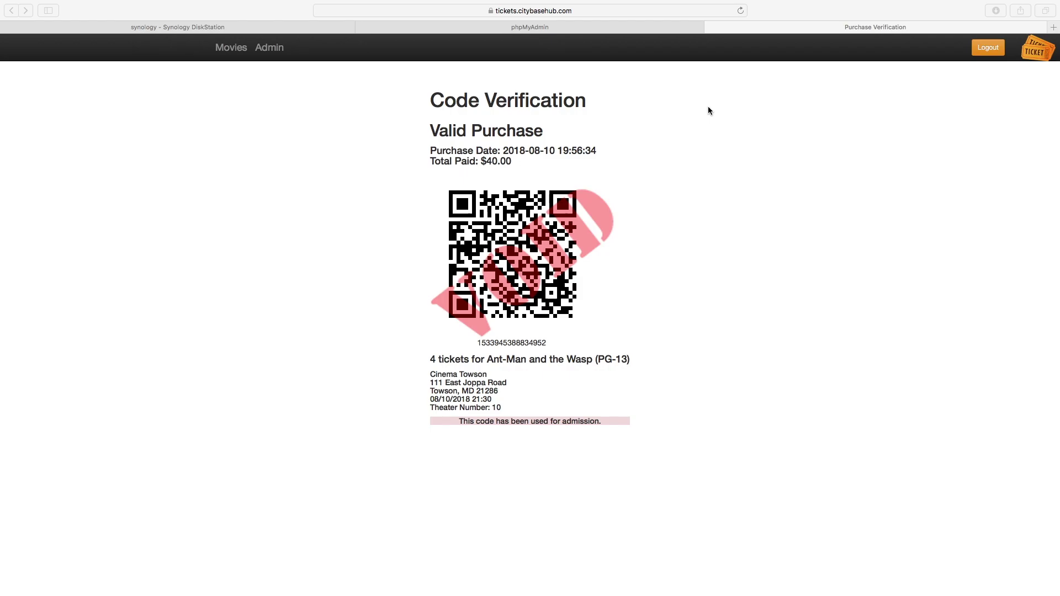
{"action": "left_click", "coordinate": [278, 53]}
{"action": "left_click", "coordinate": [279, 54]}
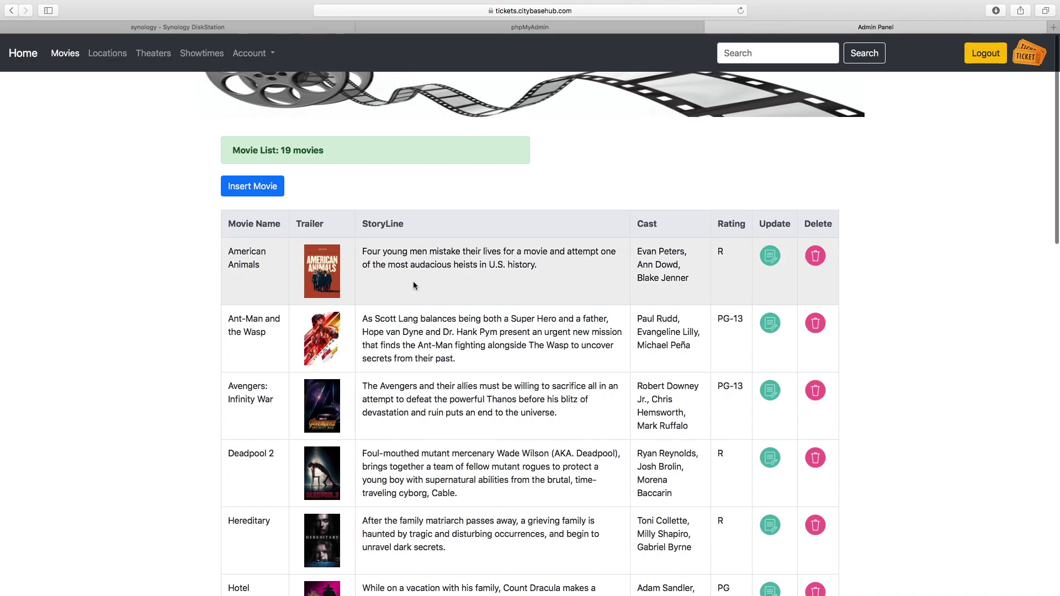
View the American Animals movie edit form and the blank Insert Movie form.
{"action": "scroll", "coordinate": [413, 281], "scroll_direction": "down", "scroll_amount": 6}
{"action": "scroll", "coordinate": [413, 281], "scroll_direction": "up", "scroll_amount": 5}
{"action": "scroll", "coordinate": [413, 280], "scroll_direction": "up", "scroll_amount": 2}
{"action": "left_click", "coordinate": [775, 262]}
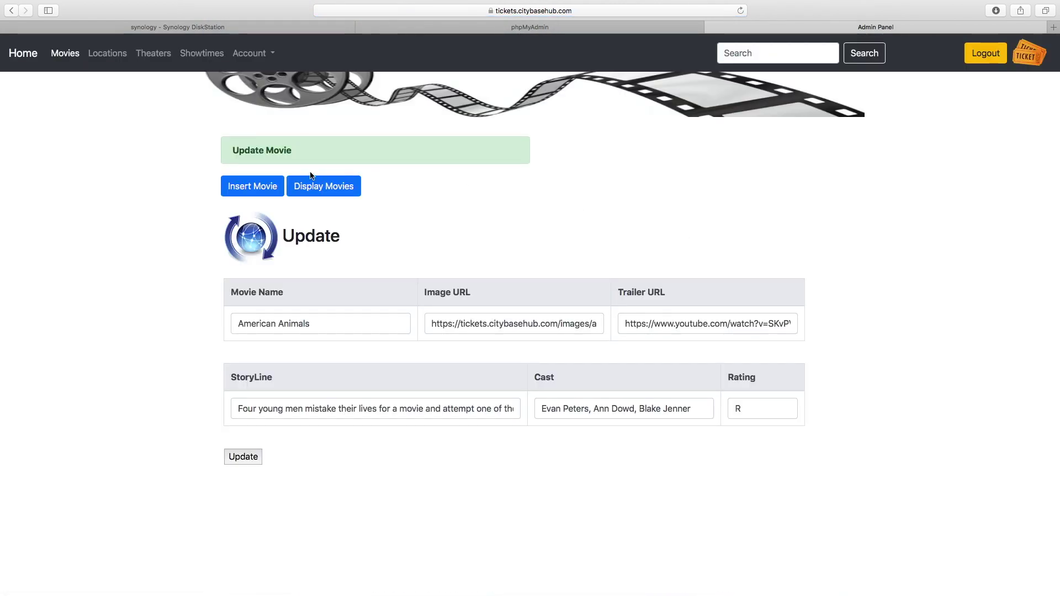
{"action": "left_click", "coordinate": [256, 188]}
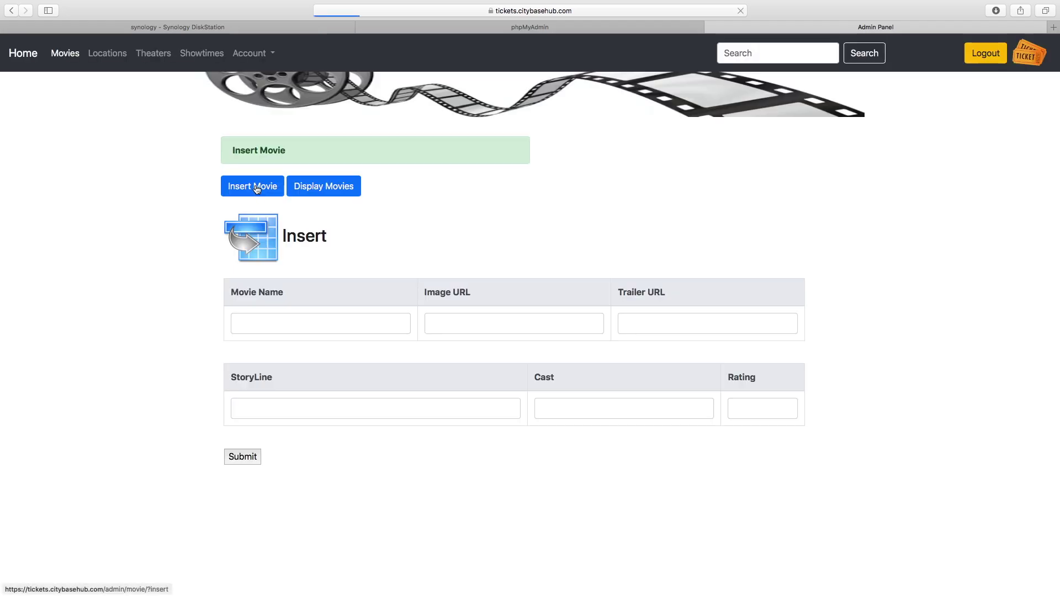
Browse the Locations list, the Cin location's edit form and the Insert Location form.
{"action": "left_click", "coordinate": [103, 54]}
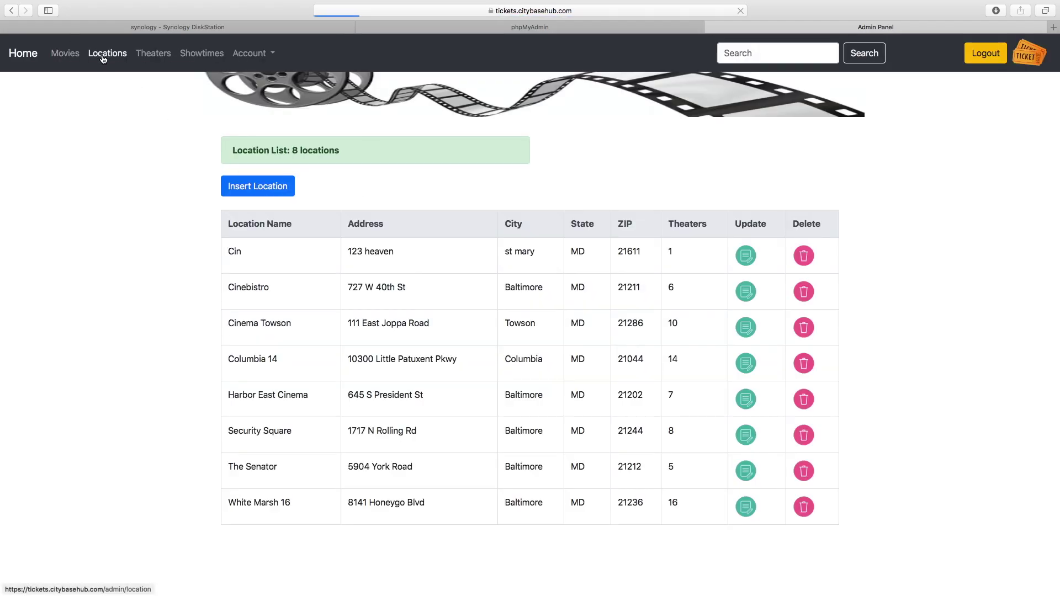
{"action": "left_click", "coordinate": [746, 256]}
{"action": "left_click", "coordinate": [256, 184]}
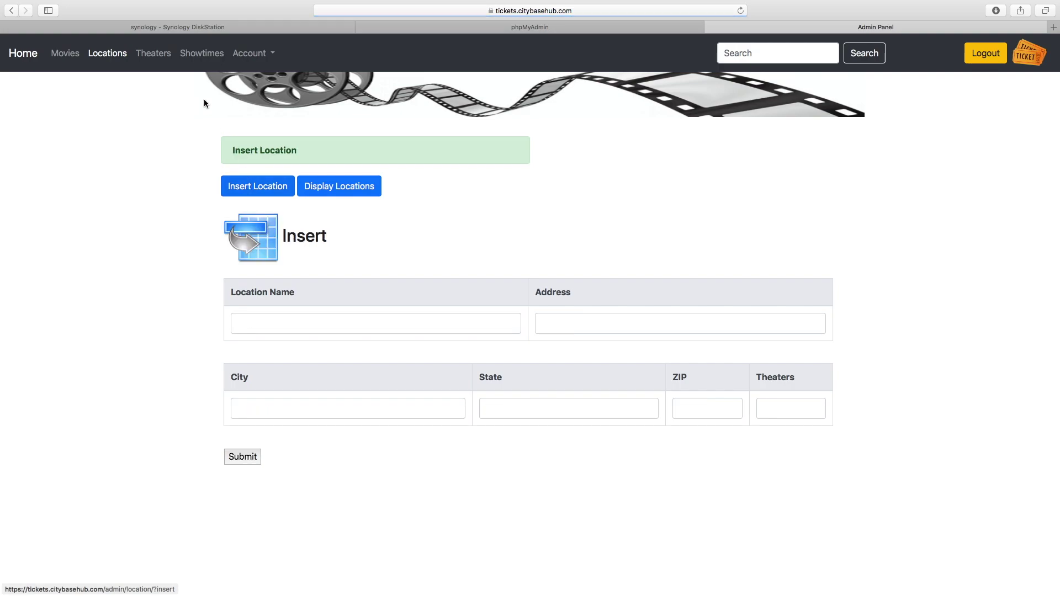
View the Theaters list, Cinebistro theater 1's edit form, then the Showtimes list.
{"action": "left_click", "coordinate": [155, 64]}
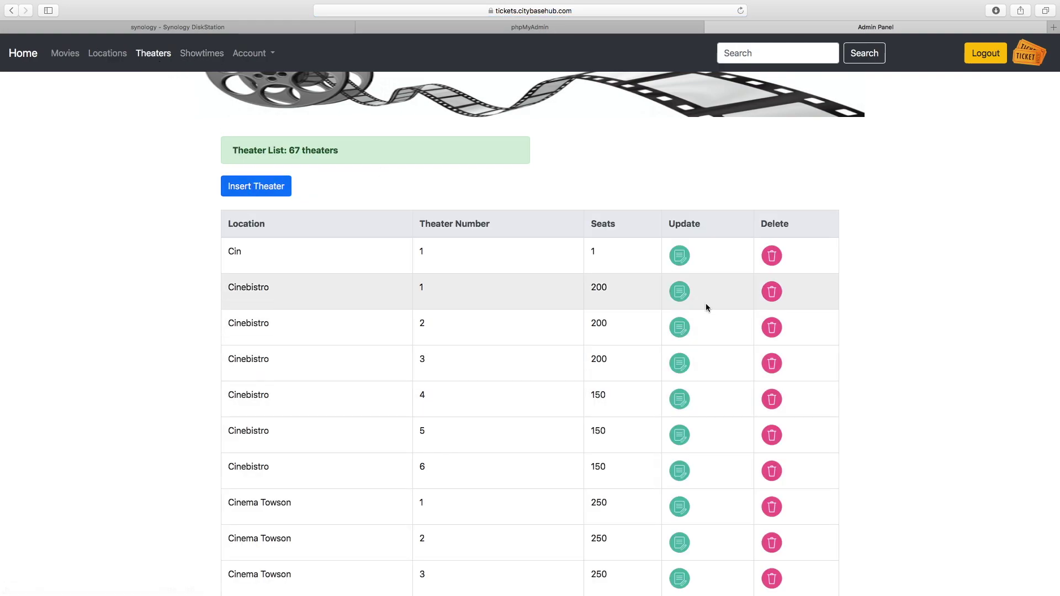
{"action": "left_click", "coordinate": [681, 293]}
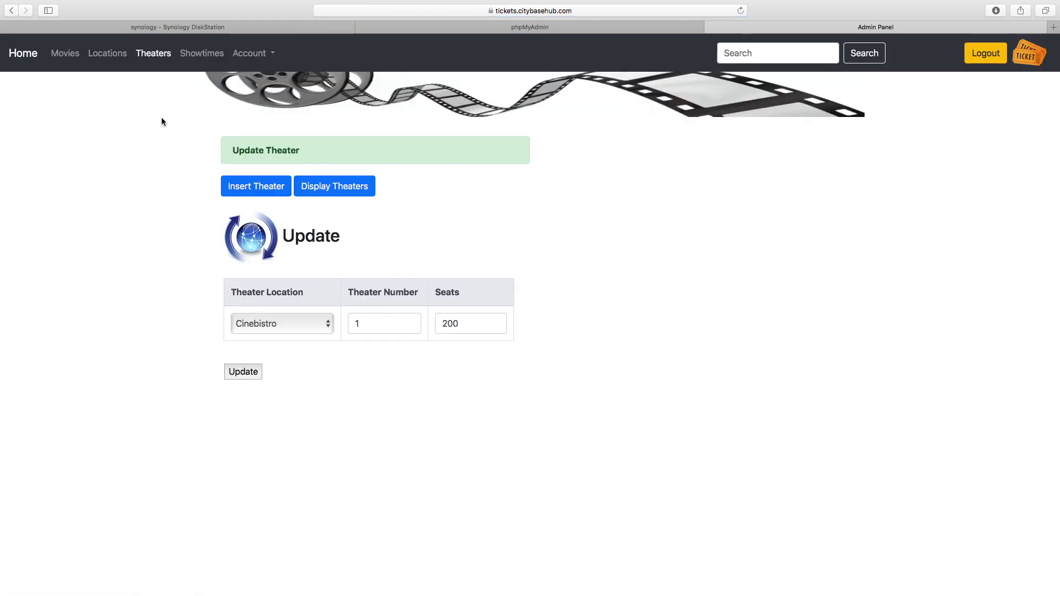
{"action": "left_click", "coordinate": [207, 53]}
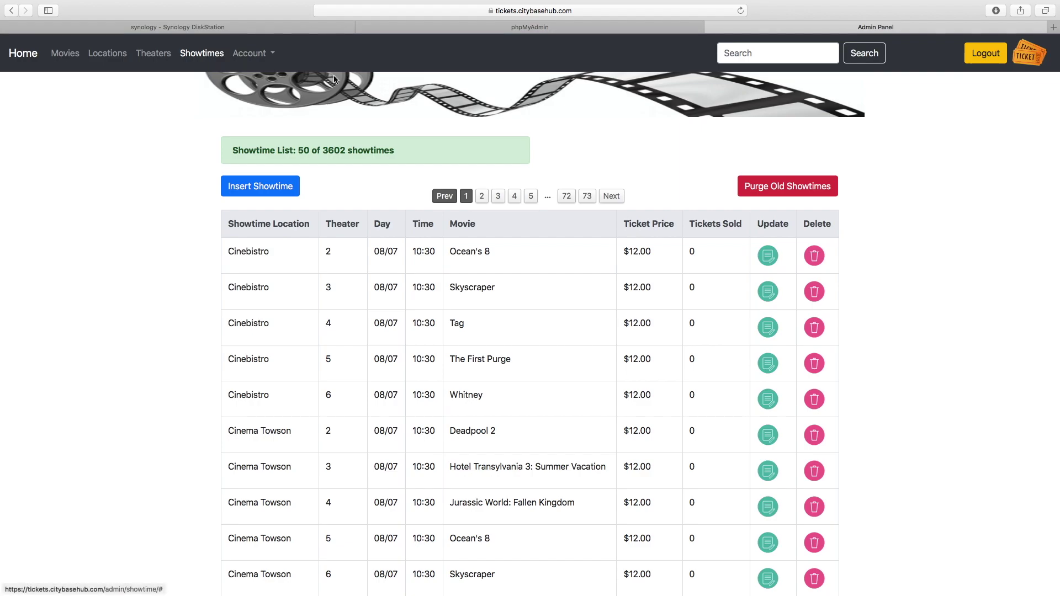
Browse showtime pages 5 and 7, then search the showtimes for 'bobby'.
{"action": "left_click", "coordinate": [530, 202]}
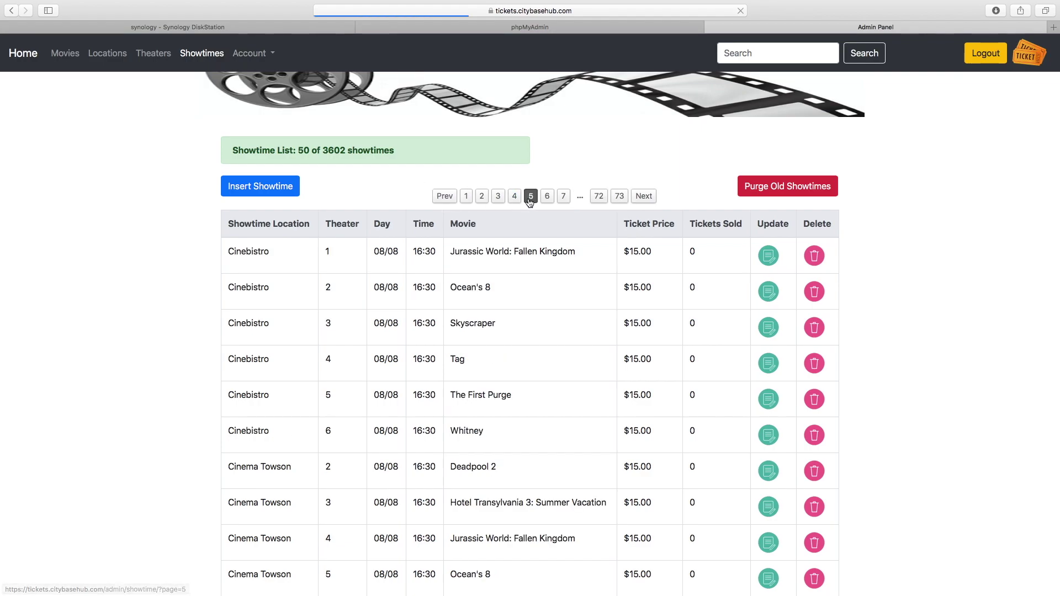
{"action": "left_click", "coordinate": [563, 199]}
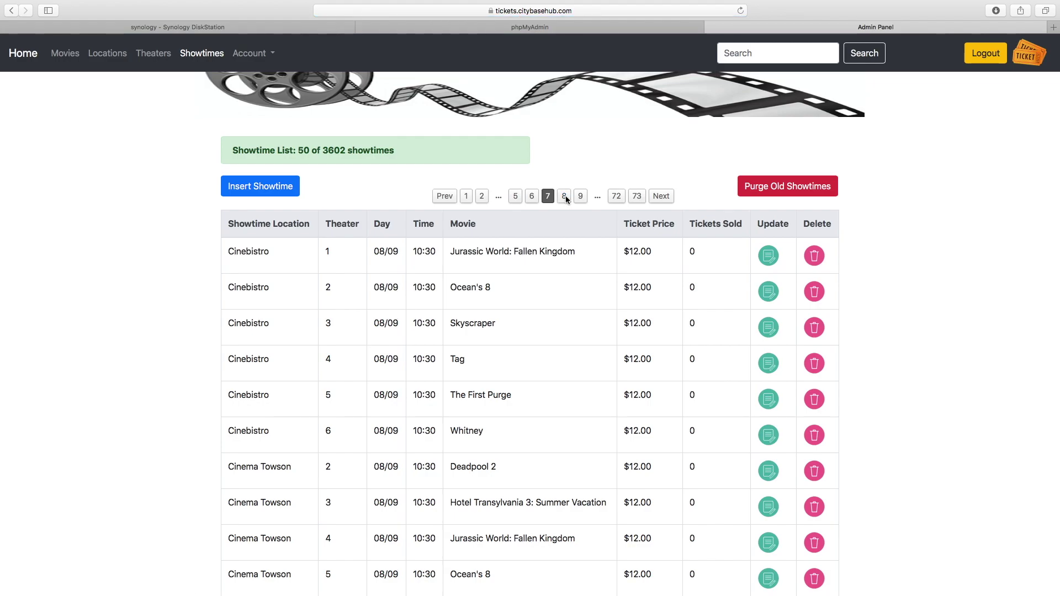
{"action": "left_click", "coordinate": [790, 54]}
{"action": "type", "text": "bobby"}
{"action": "key", "text": "Return"}
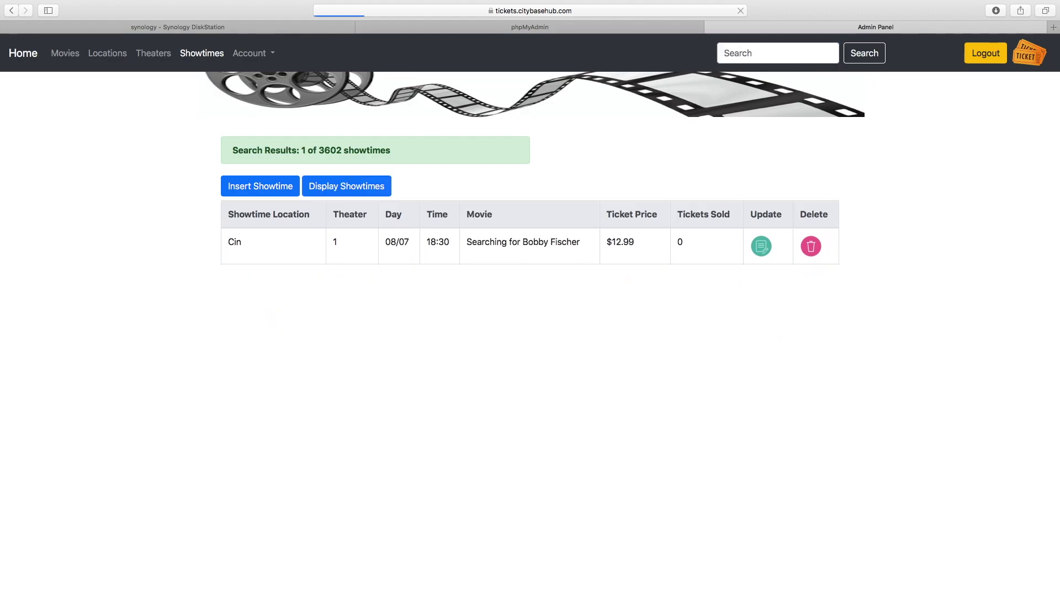
Search the showtimes for 'jurassic', then go back to the full list of 3602 showtimes.
{"action": "left_click", "coordinate": [772, 58]}
{"action": "type", "text": "jurassic"}
{"action": "key", "text": "Return"}
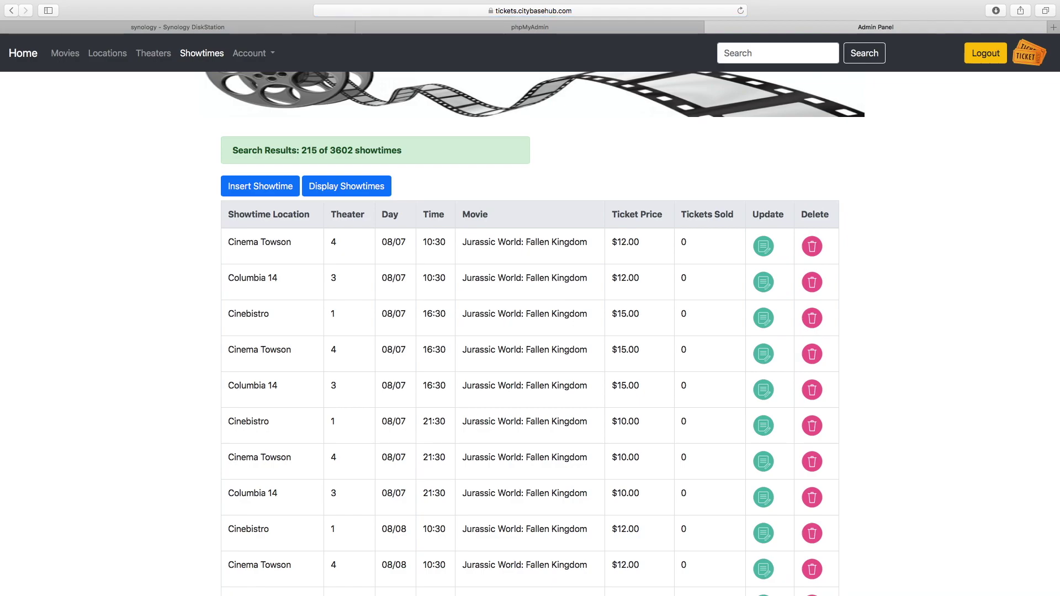
{"action": "left_click", "coordinate": [349, 194]}
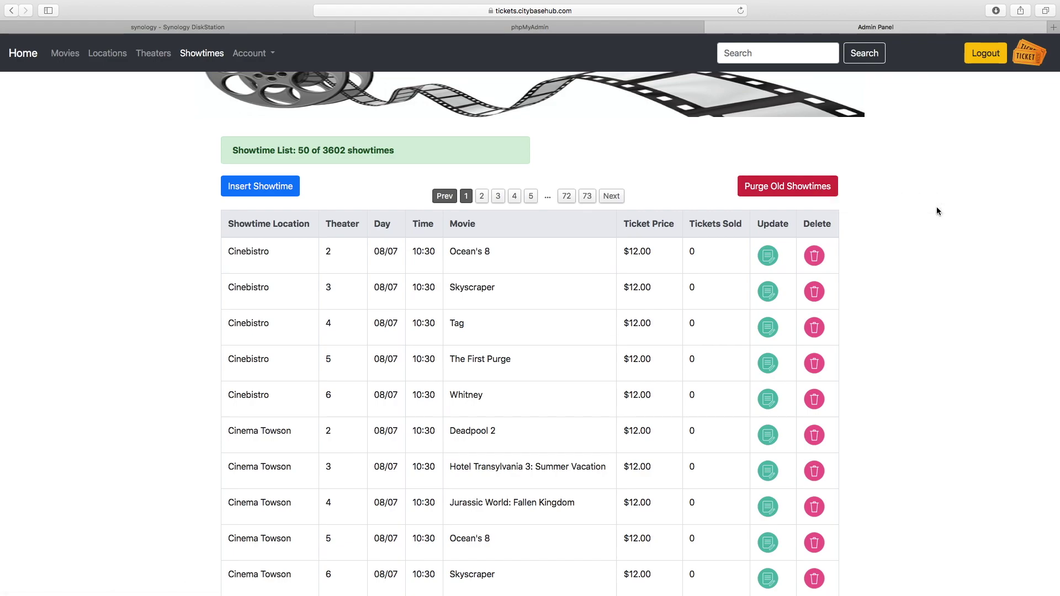
View the admin list and the Add New Admin form, then reach Change Password.
{"action": "left_click", "coordinate": [262, 53]}
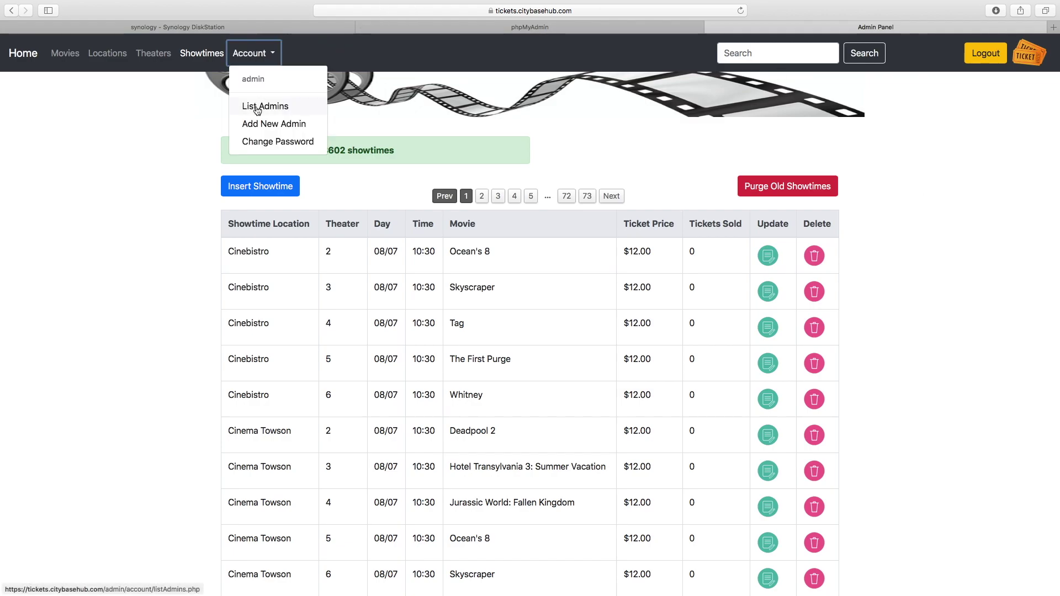
{"action": "left_click", "coordinate": [256, 106]}
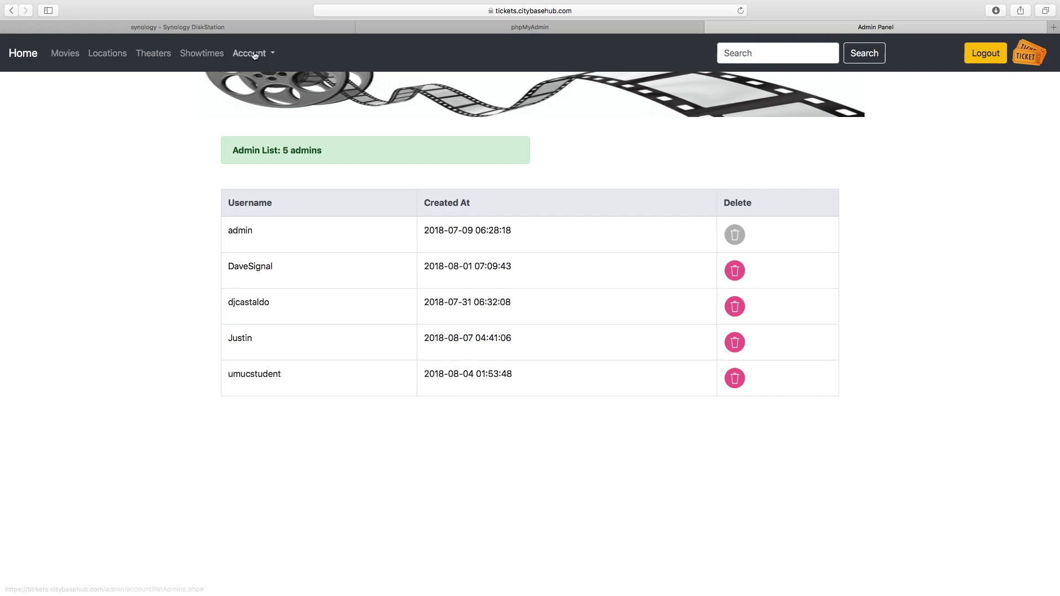
{"action": "left_click", "coordinate": [248, 54]}
{"action": "left_click", "coordinate": [254, 127]}
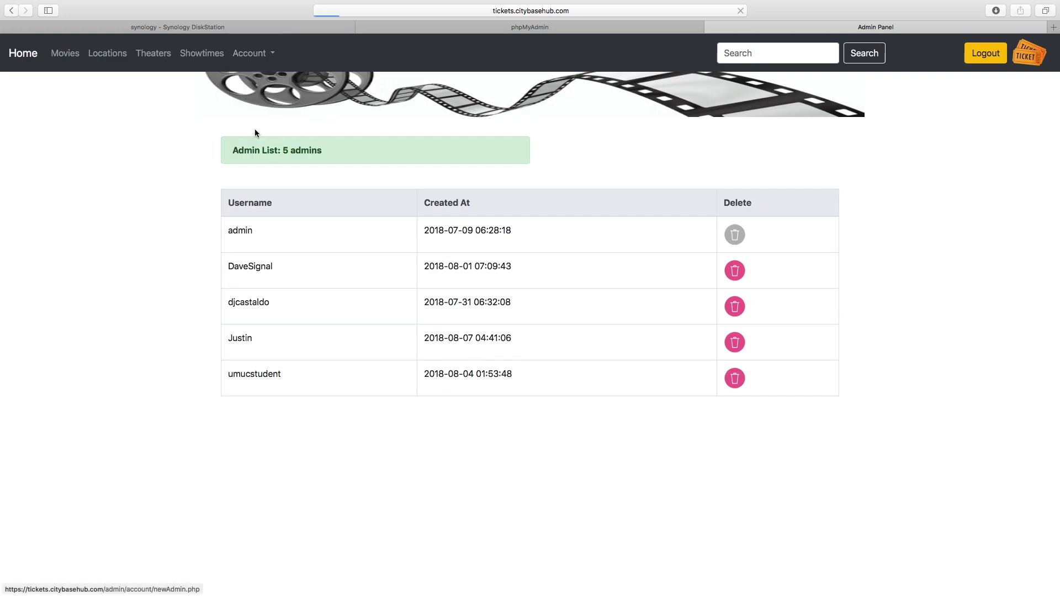
{"action": "left_click", "coordinate": [259, 55]}
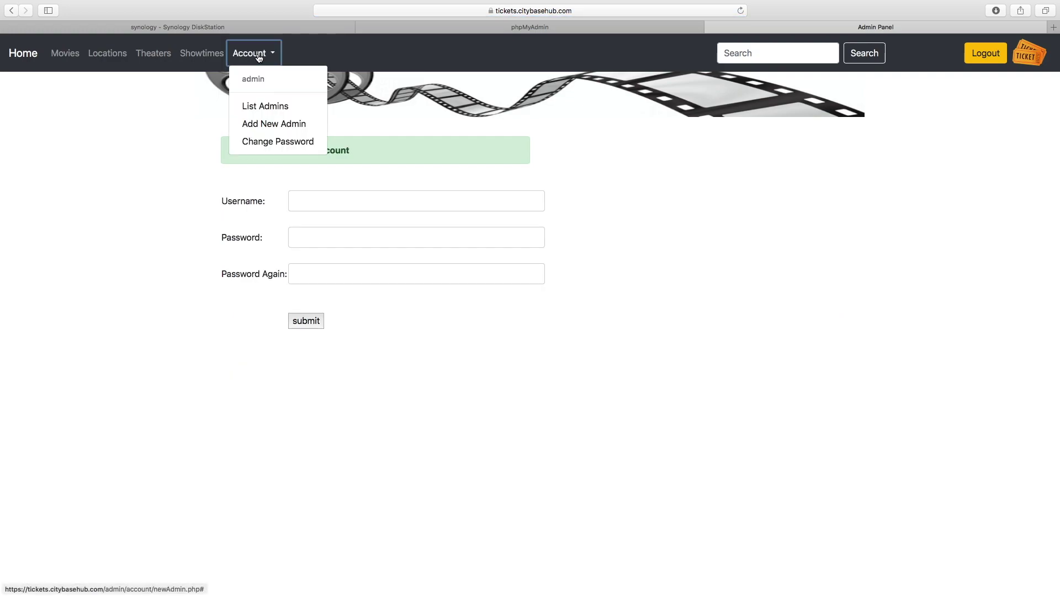
{"action": "left_click", "coordinate": [271, 142]}
Enter the current admin password and a new password meeting all six requirements.
{"action": "left_click", "coordinate": [332, 200]}
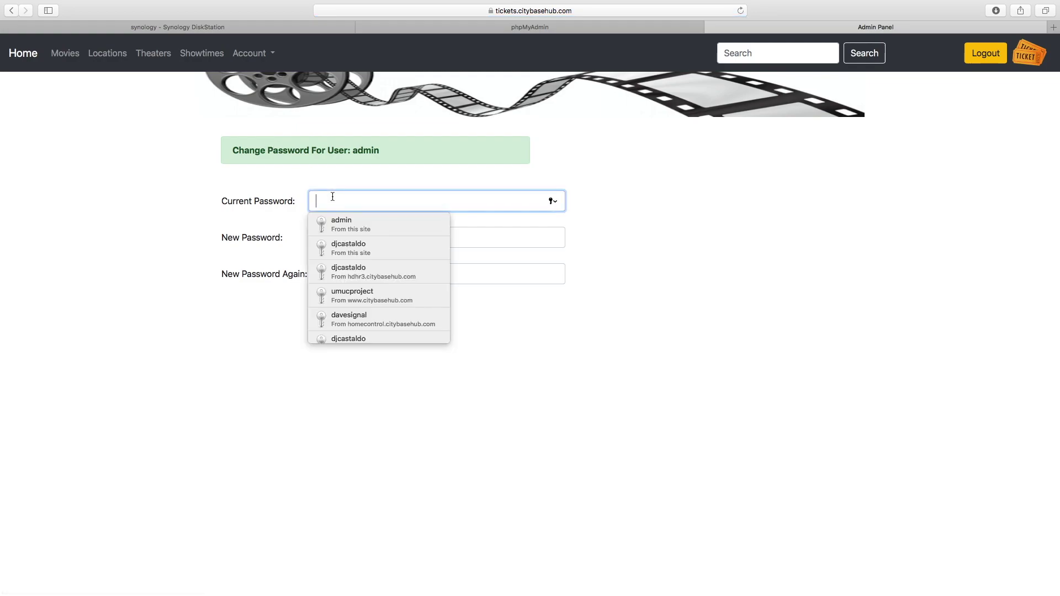
{"action": "type", "text": "••••"}
{"action": "left_click", "coordinate": [338, 229]}
{"action": "type", "text": "•••••"}
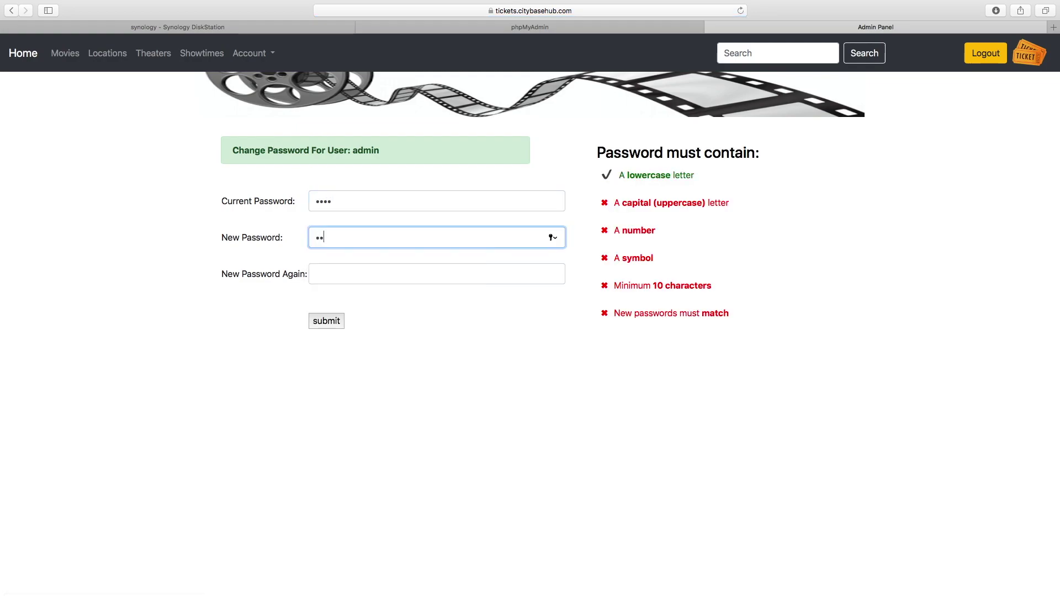
{"action": "type", "text": "••••••••"}
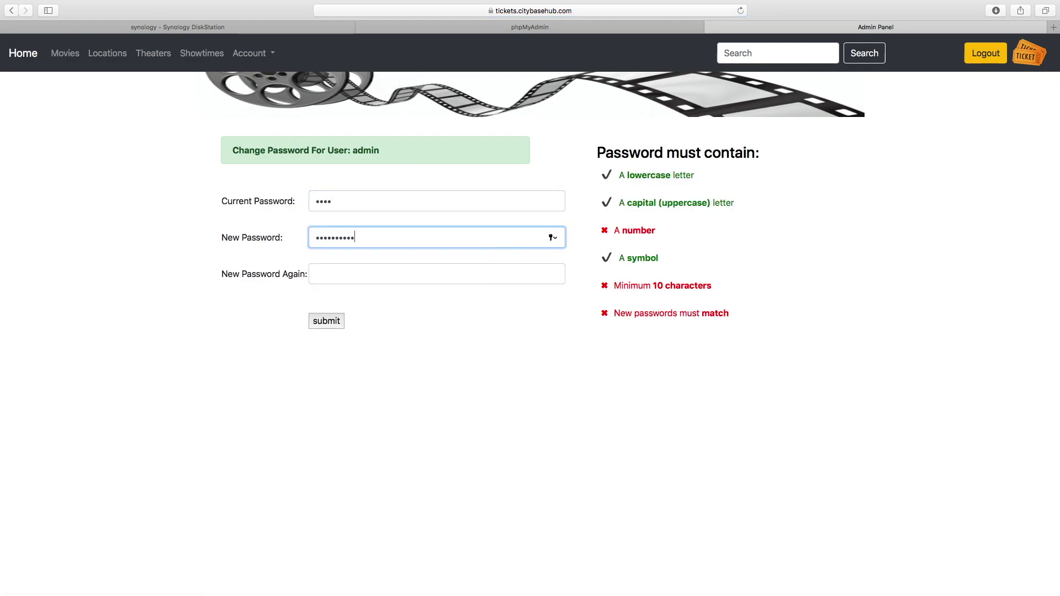
{"action": "left_click", "coordinate": [316, 274]}
{"action": "type", "text": "•••••••••••••"}
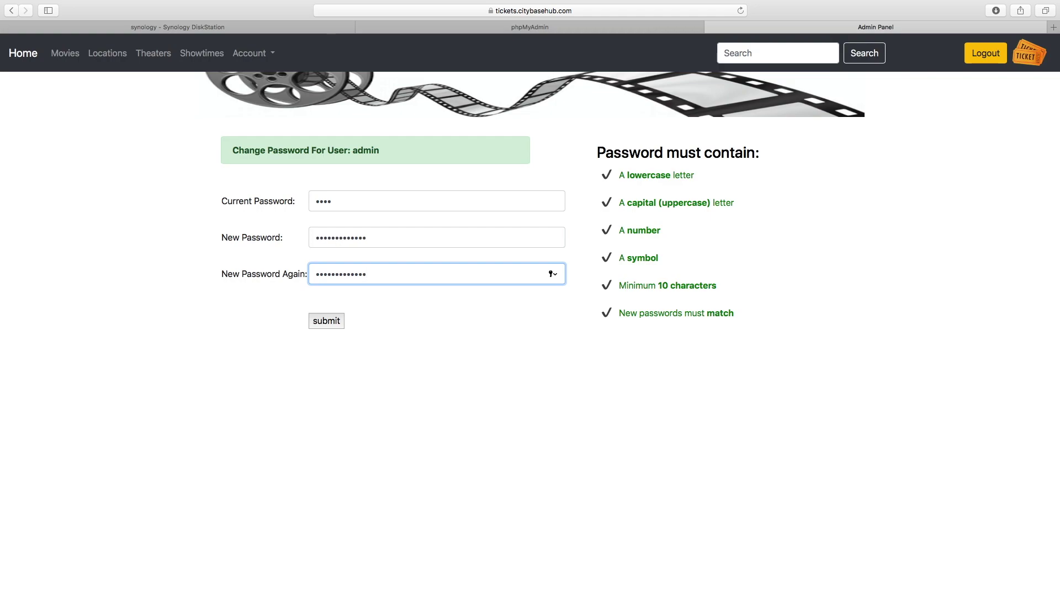
{"action": "left_click", "coordinate": [535, 357]}
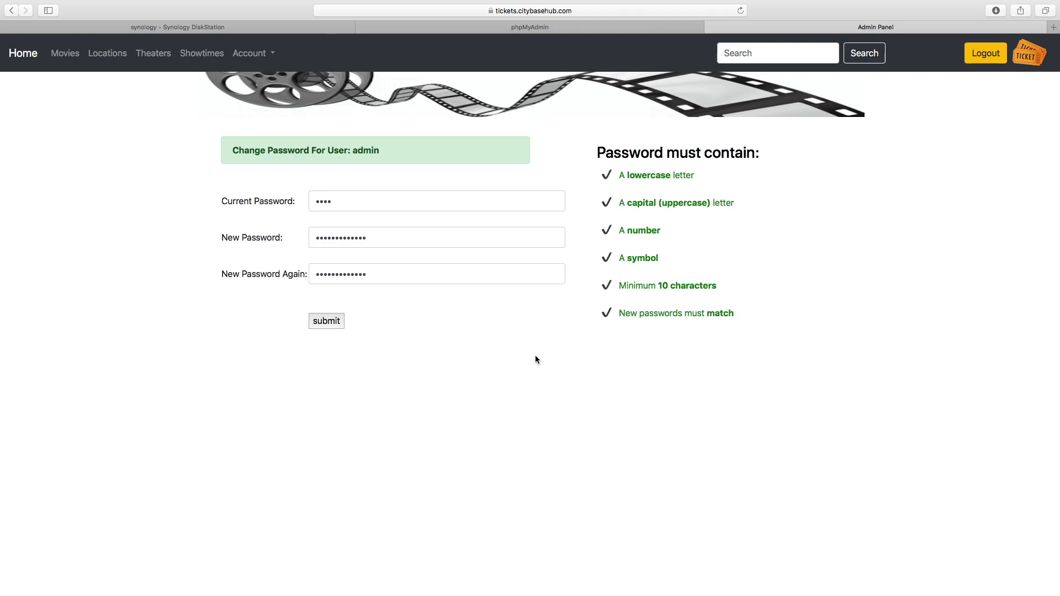
Log out of the admin panel and scroll through posters like Deadpool 2 and Hereditary.
{"action": "left_click", "coordinate": [979, 55]}
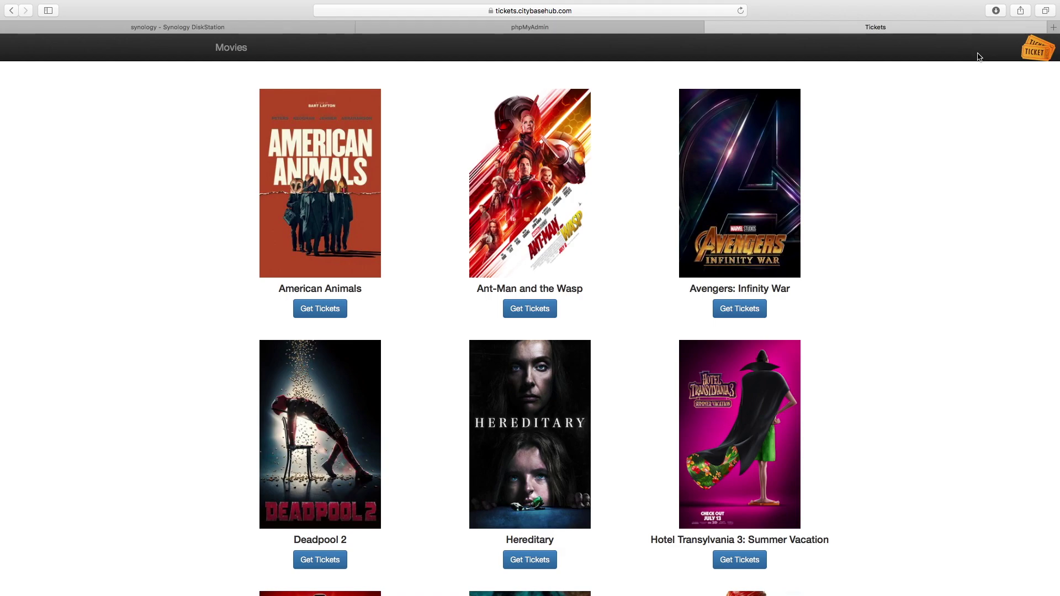
{"action": "scroll", "coordinate": [911, 261], "scroll_direction": "down", "scroll_amount": 5}
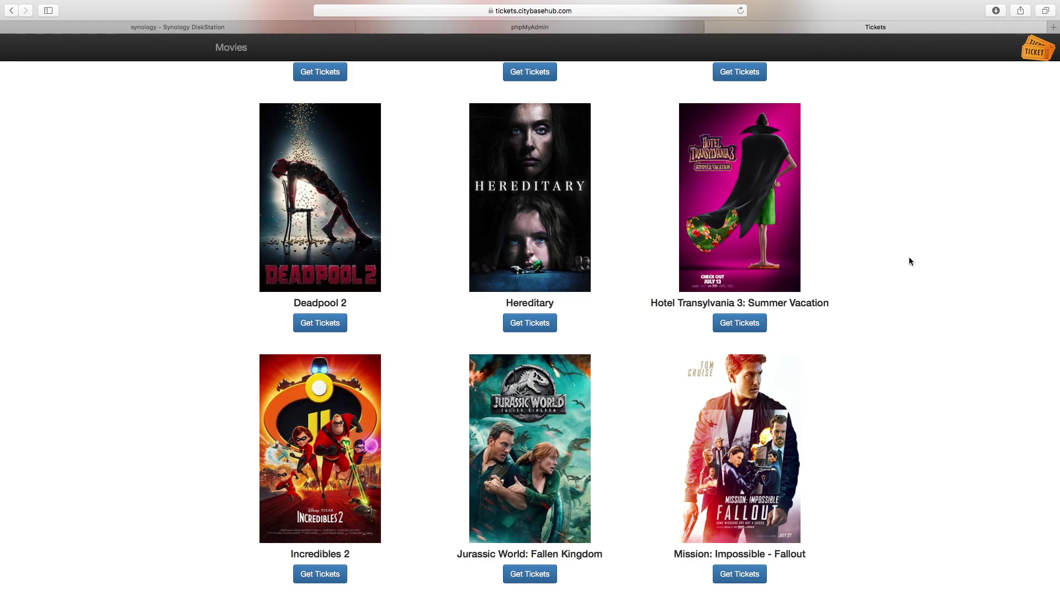
{"action": "mouse_move", "coordinate": [868, 3]}
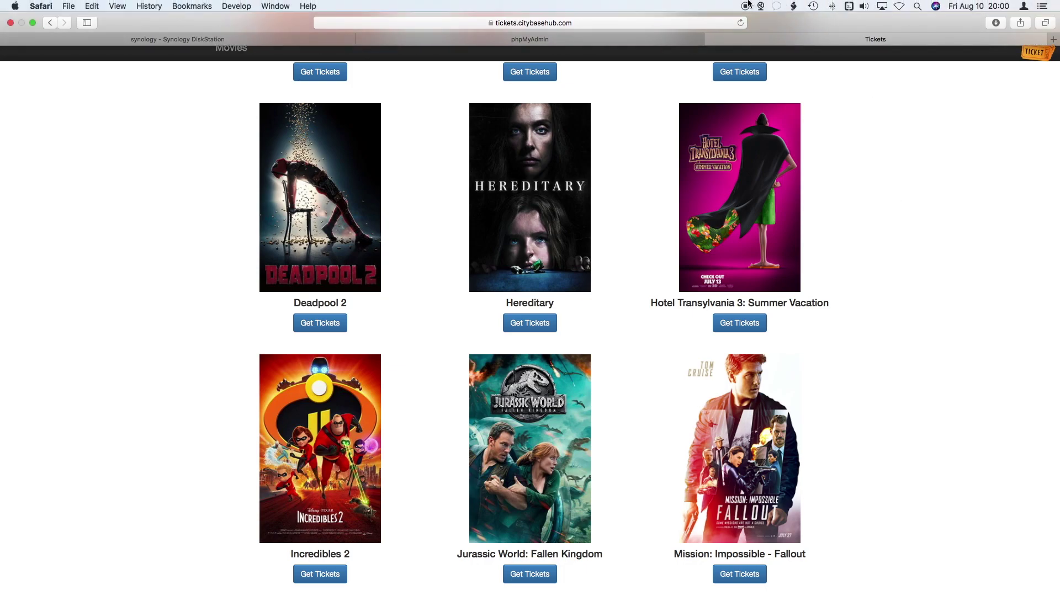